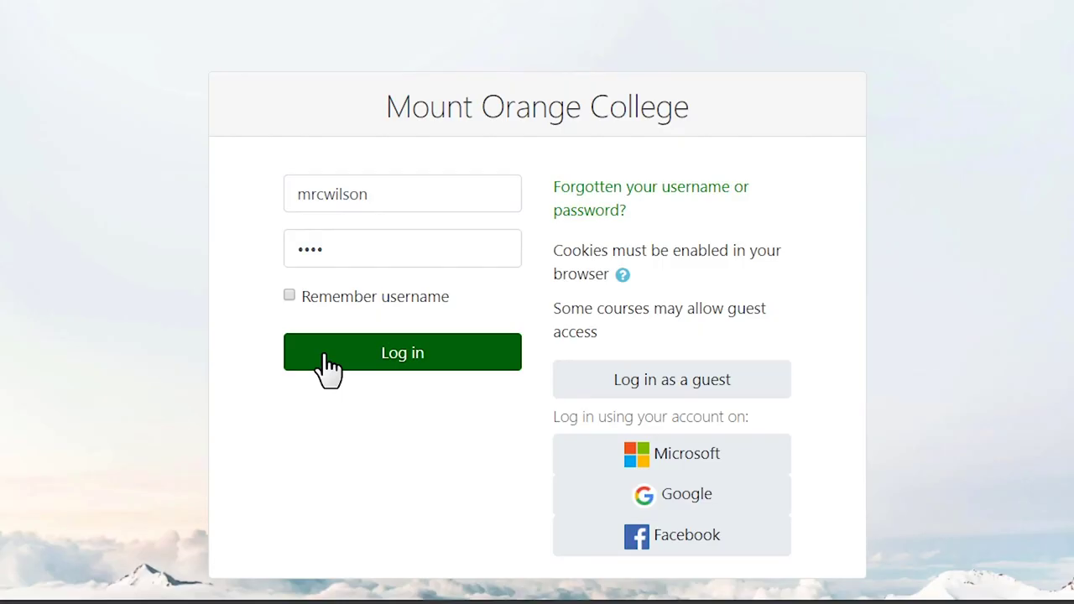
Step: Log in to Mount Orange and expand Course administration for the Stress management course
{"action": "left_click", "coordinate": [329, 367]}
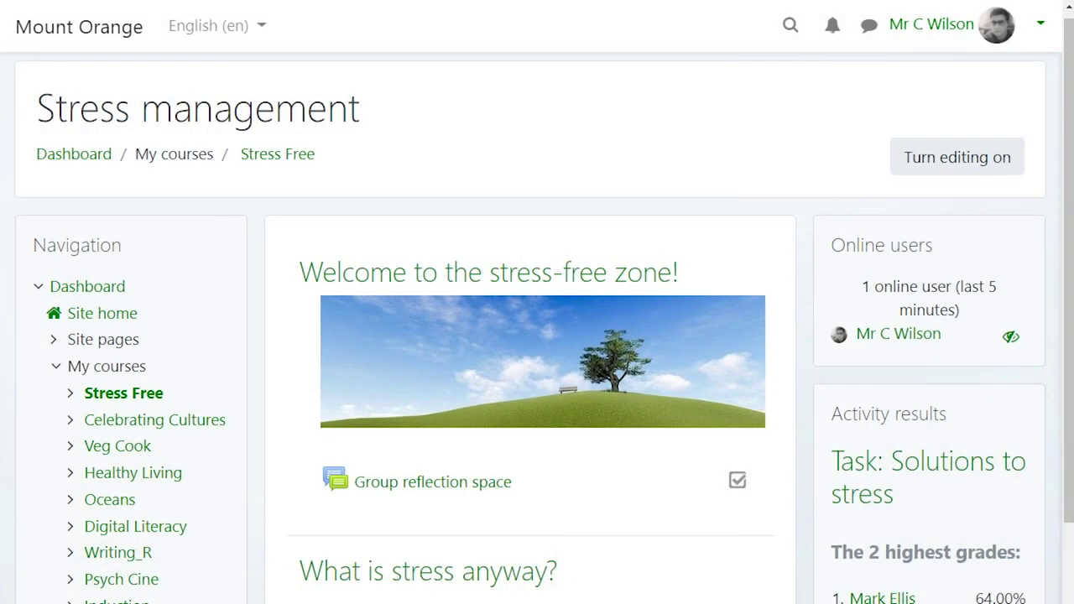
{"action": "scroll", "coordinate": [52, 524], "scroll_direction": "down", "scroll_amount": 1}
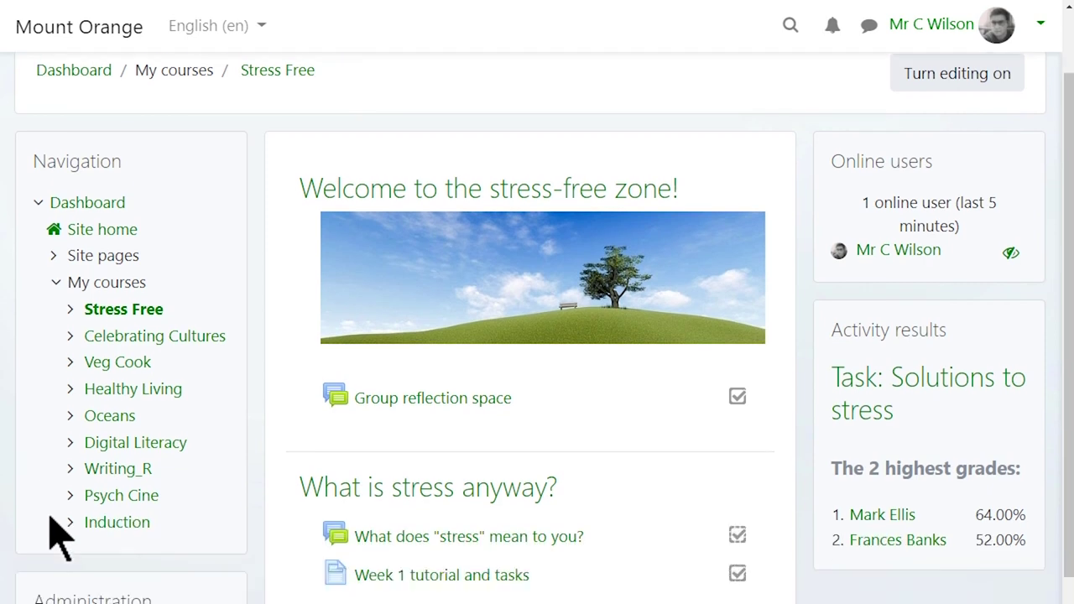
{"action": "scroll", "coordinate": [52, 529], "scroll_direction": "down", "scroll_amount": 2}
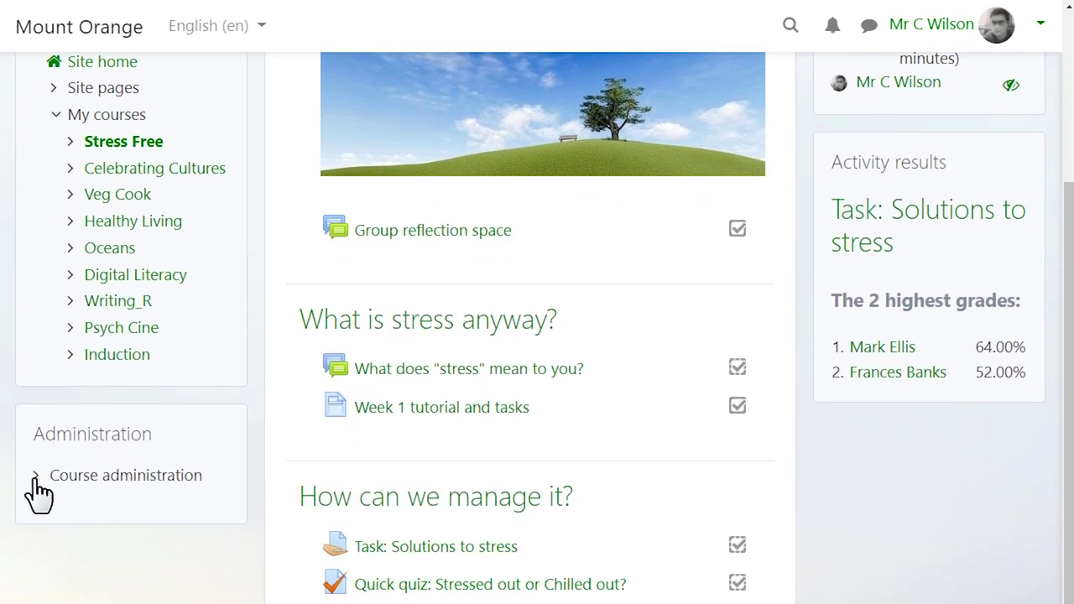
{"action": "left_click", "coordinate": [38, 478]}
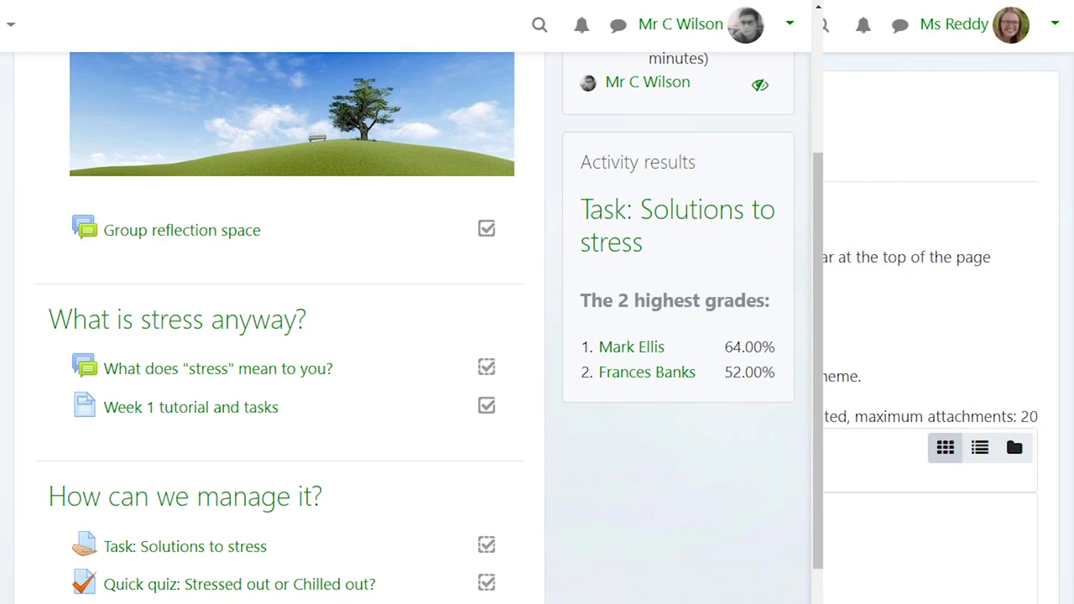
{"action": "scroll", "coordinate": [537, 328], "scroll_direction": "down", "scroll_amount": 4}
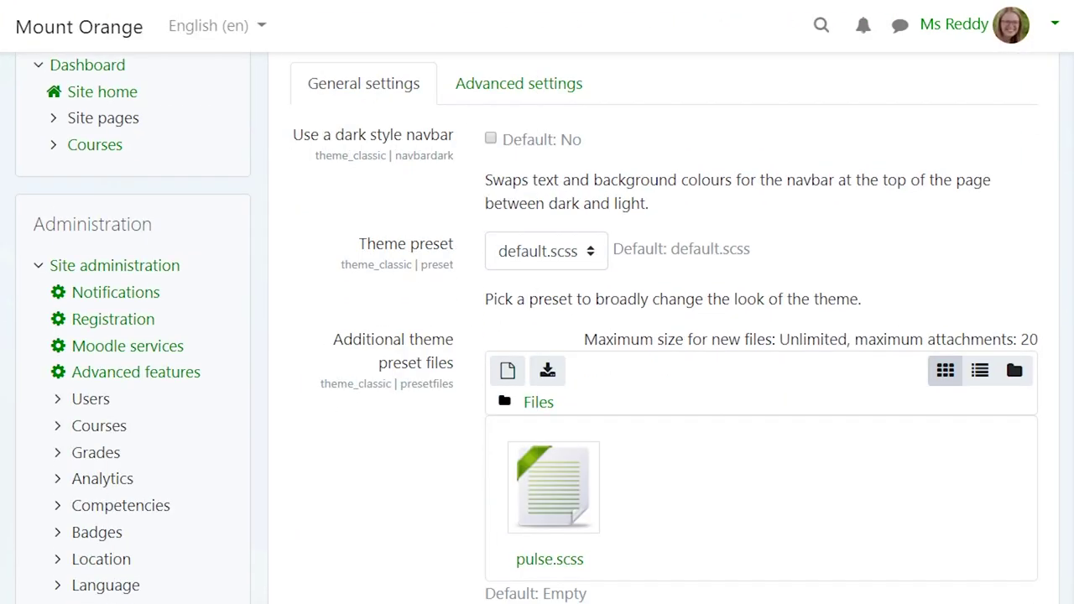
{"action": "scroll", "coordinate": [537, 328], "scroll_direction": "down", "scroll_amount": 3}
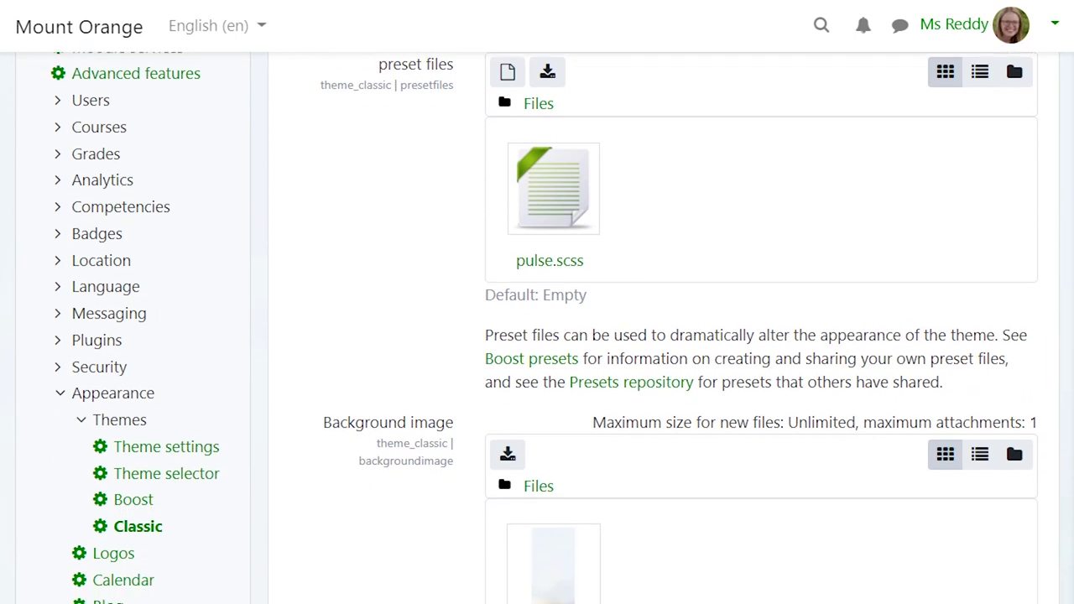
{"action": "scroll", "coordinate": [537, 327], "scroll_direction": "down", "scroll_amount": 3}
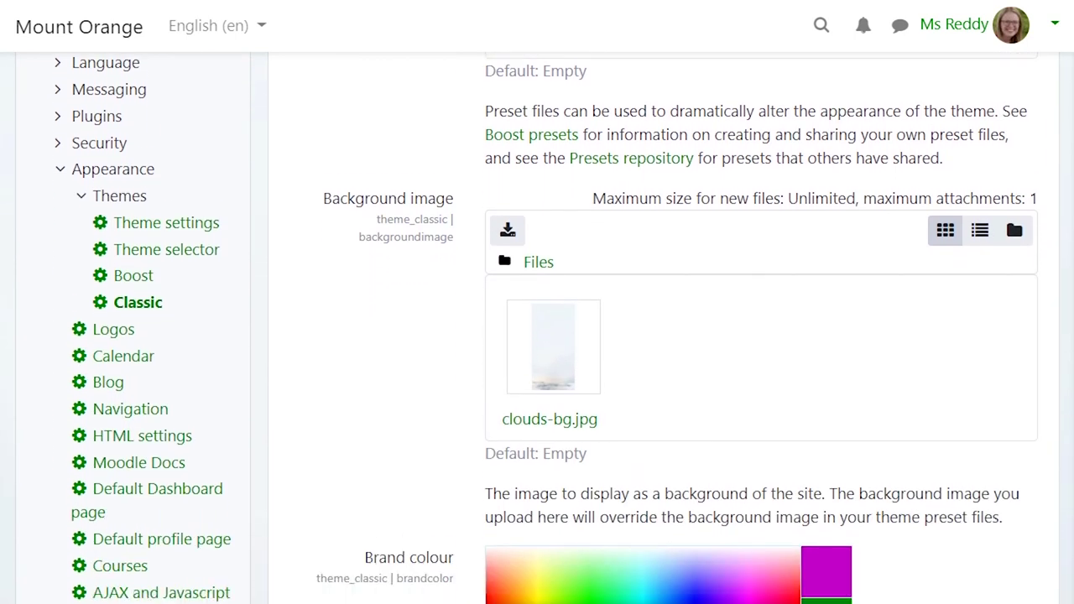
{"action": "scroll", "coordinate": [538, 327], "scroll_direction": "down", "scroll_amount": 2}
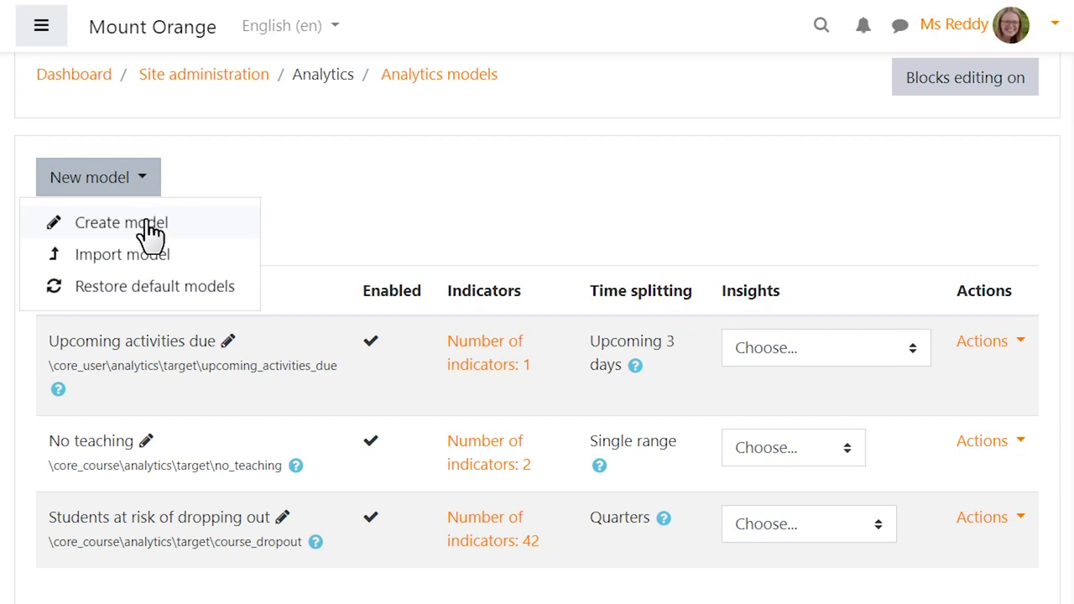
Step: Browse the new analytics model form's prediction targets and time-splitting methods
{"action": "left_click", "coordinate": [148, 225]}
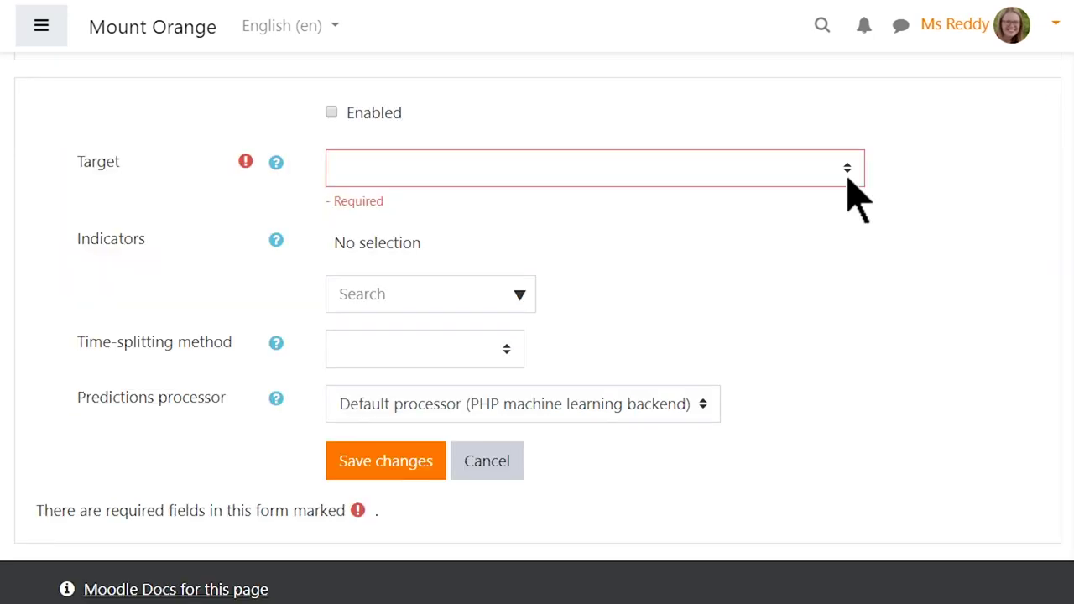
{"action": "left_click", "coordinate": [847, 201]}
{"action": "left_click", "coordinate": [852, 361]}
{"action": "left_click", "coordinate": [503, 351]}
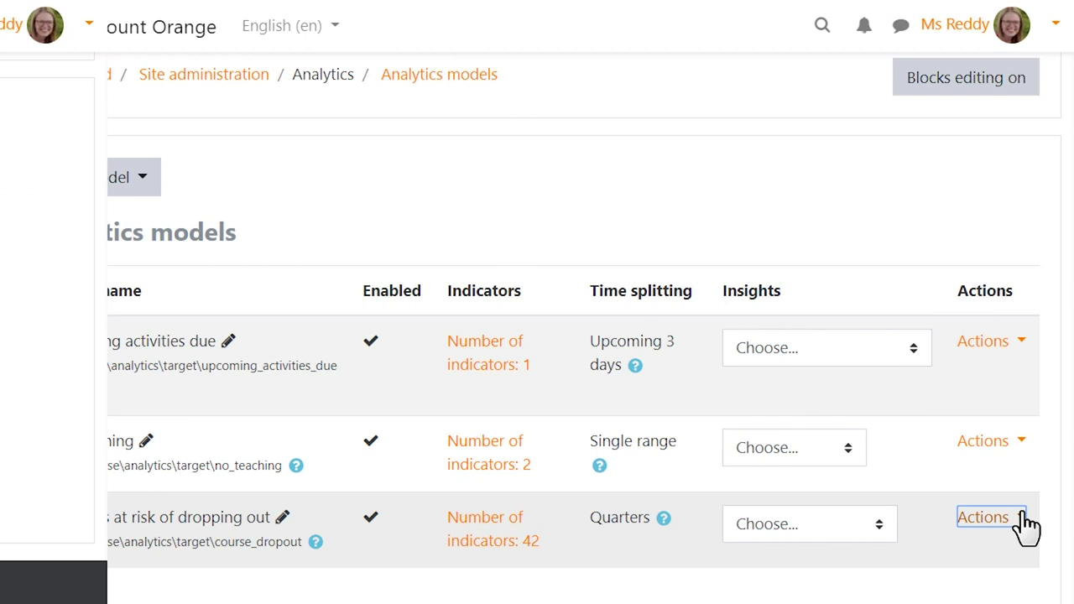
Step: Export the Students at risk of dropping out model with its trained weights
{"action": "left_click", "coordinate": [1022, 518]}
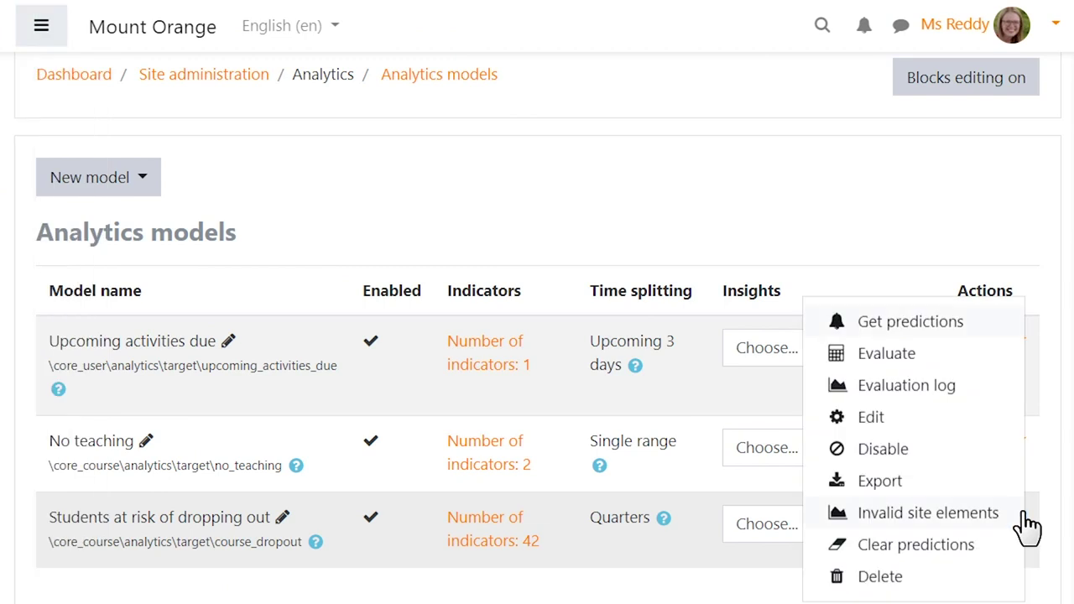
{"action": "left_click", "coordinate": [900, 487]}
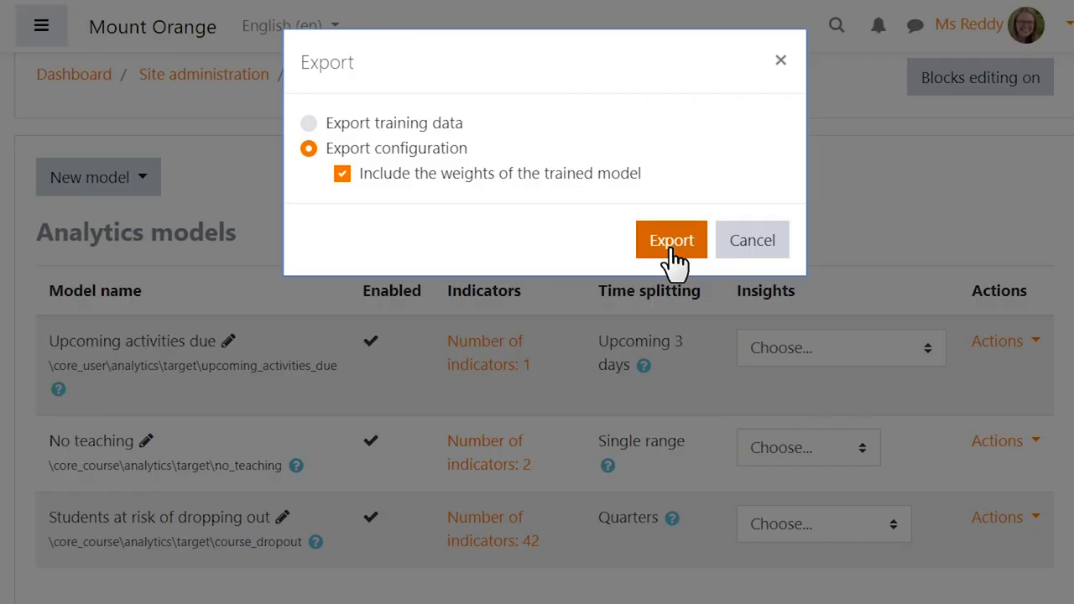
{"action": "left_click", "coordinate": [672, 244]}
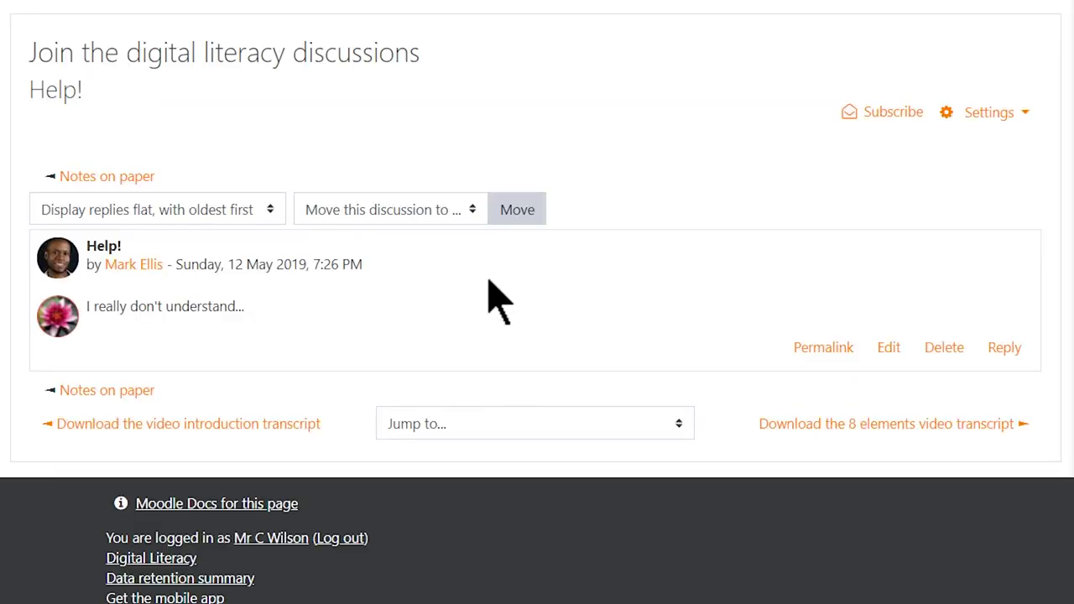
Step: Reply 'Lome and see me tomorrow' to the Help! post, then lock the Help! discussion
{"action": "left_click", "coordinate": [1017, 354]}
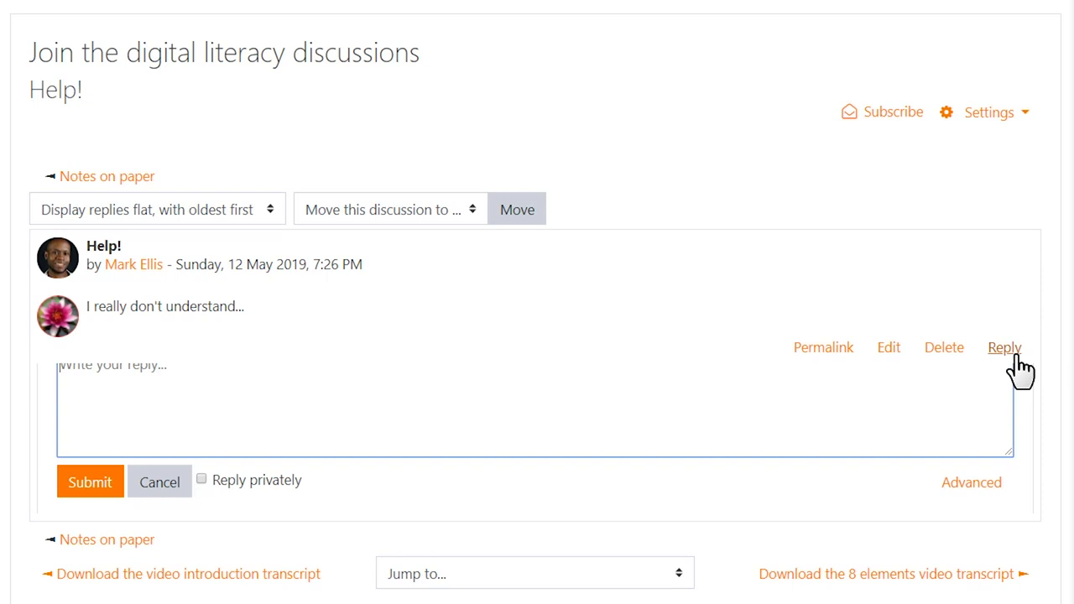
{"action": "type", "text": "L"}
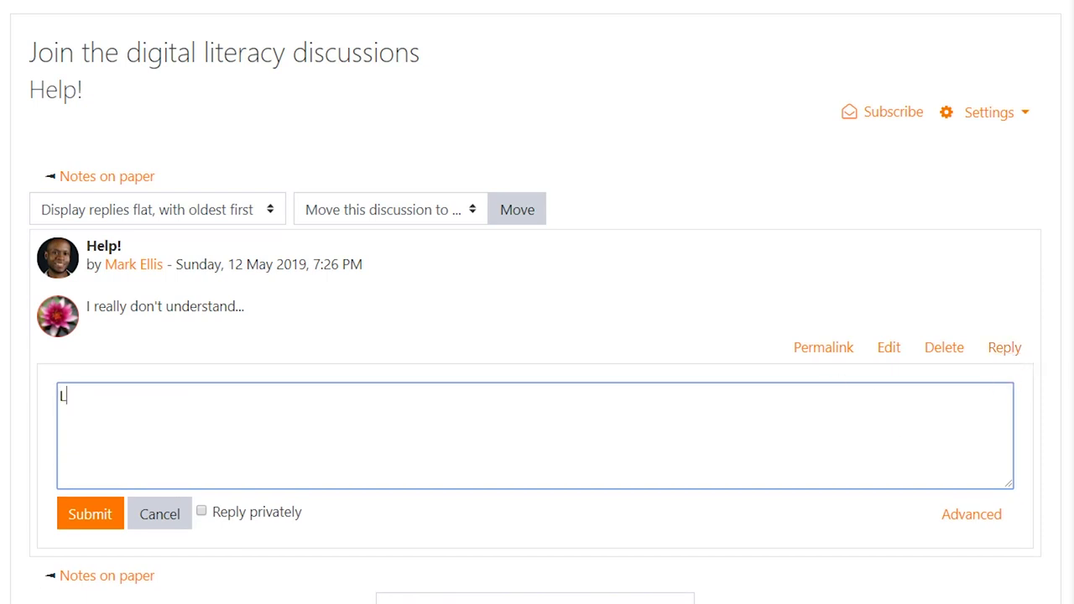
{"action": "type", "text": "ome and see me tomorrow"}
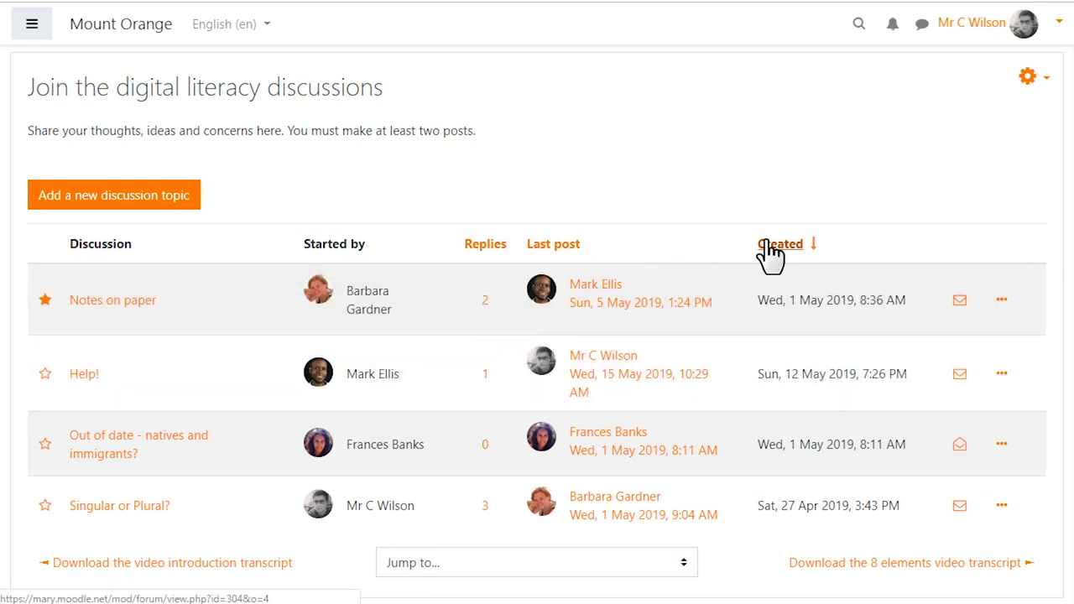
{"action": "left_click", "coordinate": [1001, 374]}
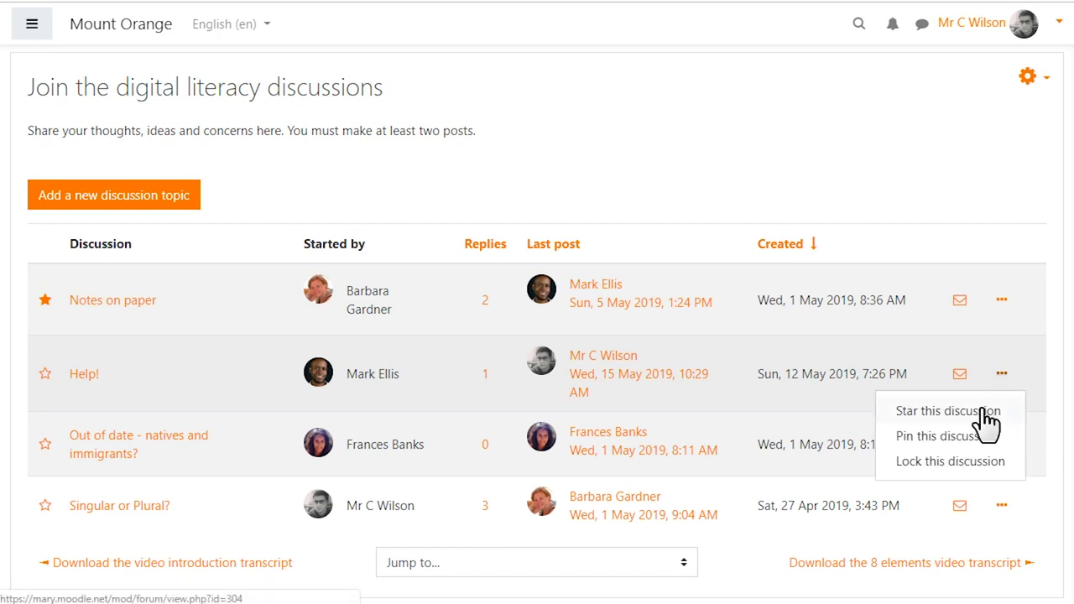
{"action": "left_click", "coordinate": [962, 461]}
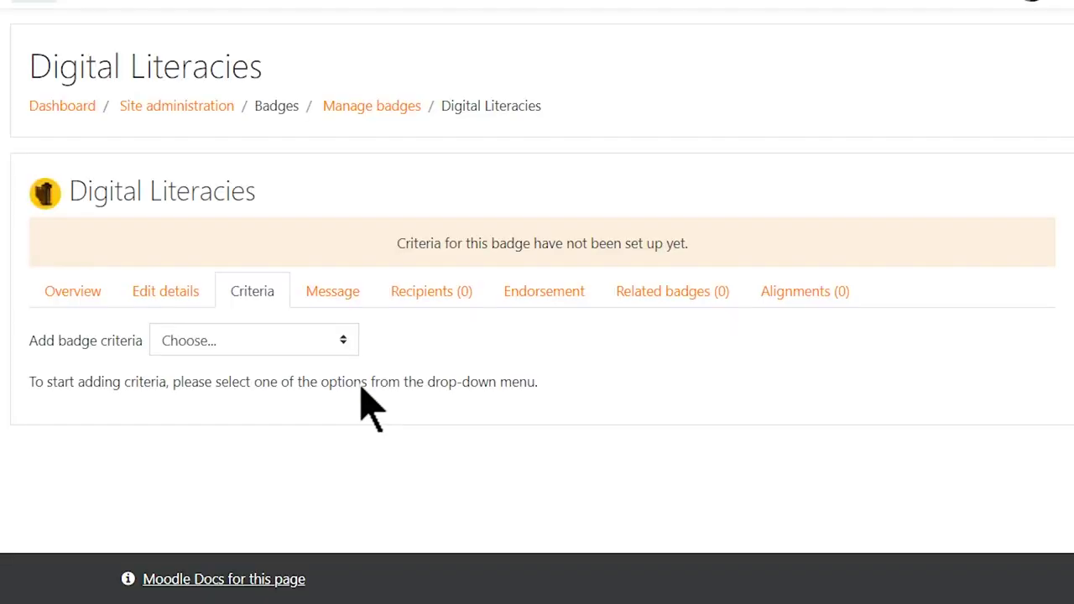
Step: Add a Competencies criterion to the Digital Literacies badge and bring up the competency picker
{"action": "left_click", "coordinate": [345, 341]}
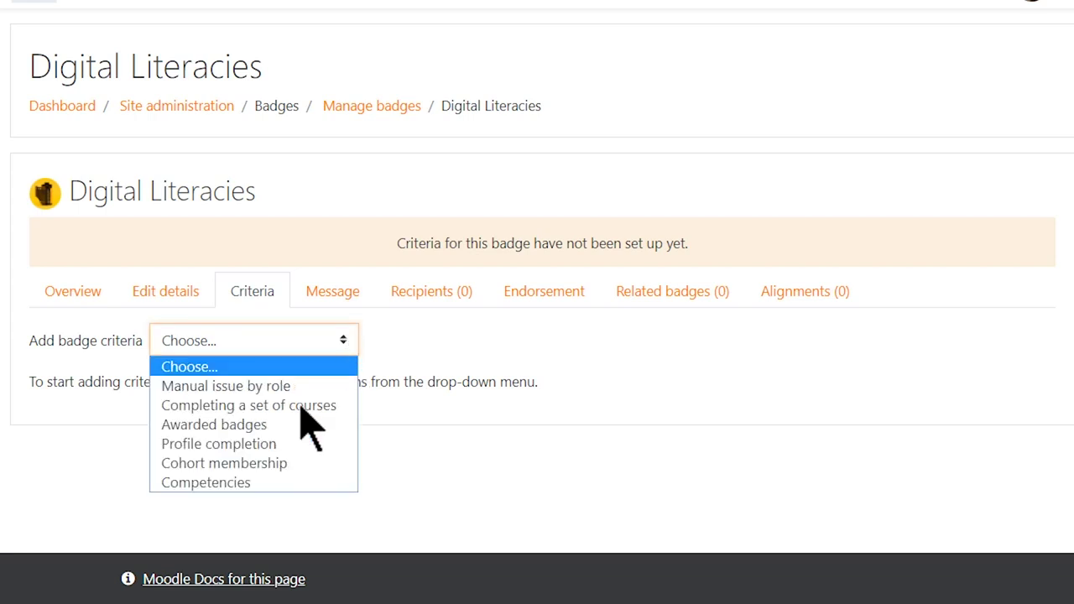
{"action": "left_click", "coordinate": [206, 482]}
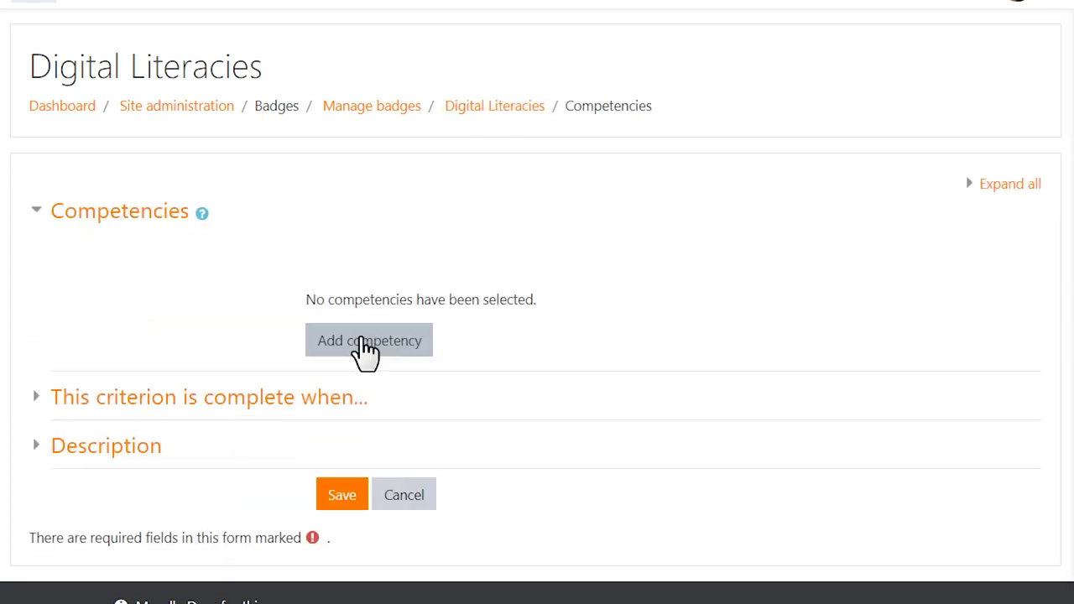
{"action": "left_click", "coordinate": [367, 351]}
{"action": "left_click_drag", "start_coordinate": [446, 283], "coordinate": [422, 424]}
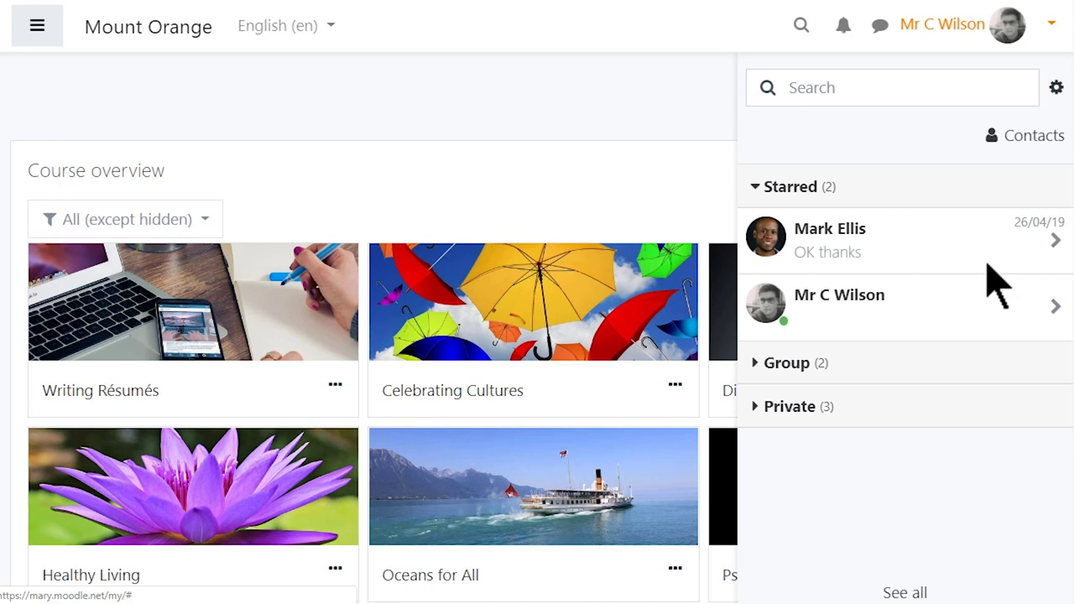
Step: Mute the conversation with the first starred contact
{"action": "left_click", "coordinate": [992, 259]}
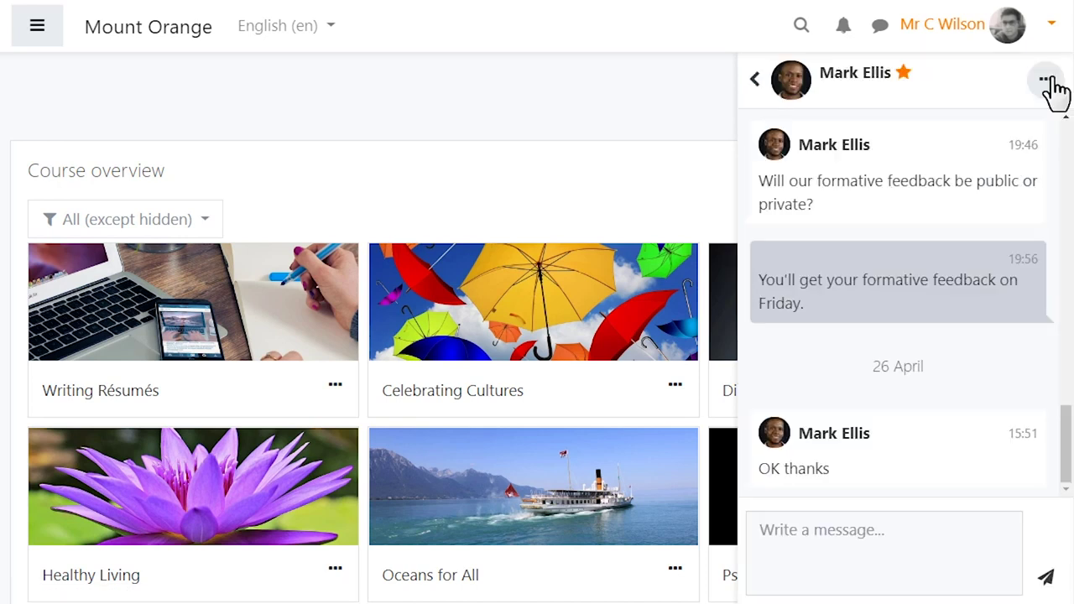
{"action": "left_click", "coordinate": [1047, 81]}
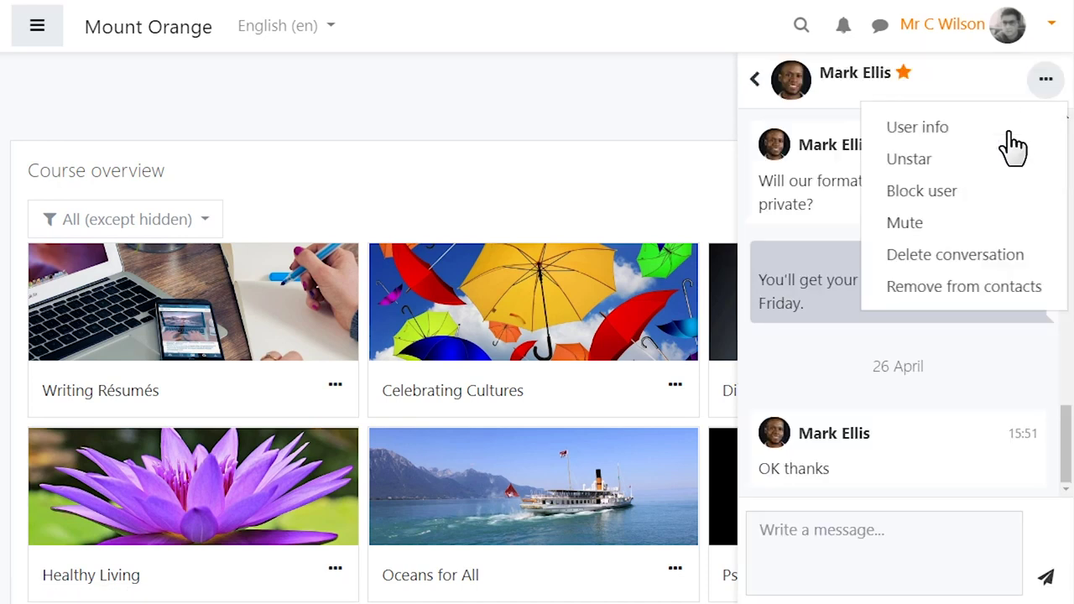
{"action": "left_click", "coordinate": [944, 225]}
Step: View the personal space conversation, then go to the full messaging page
{"action": "left_click", "coordinate": [755, 79]}
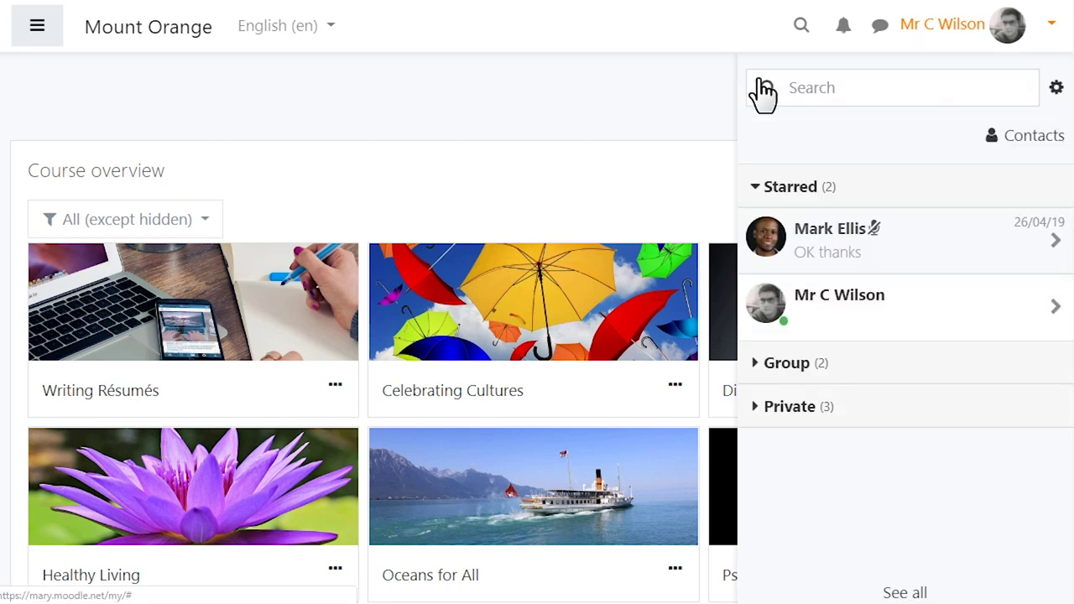
{"action": "left_click", "coordinate": [864, 310]}
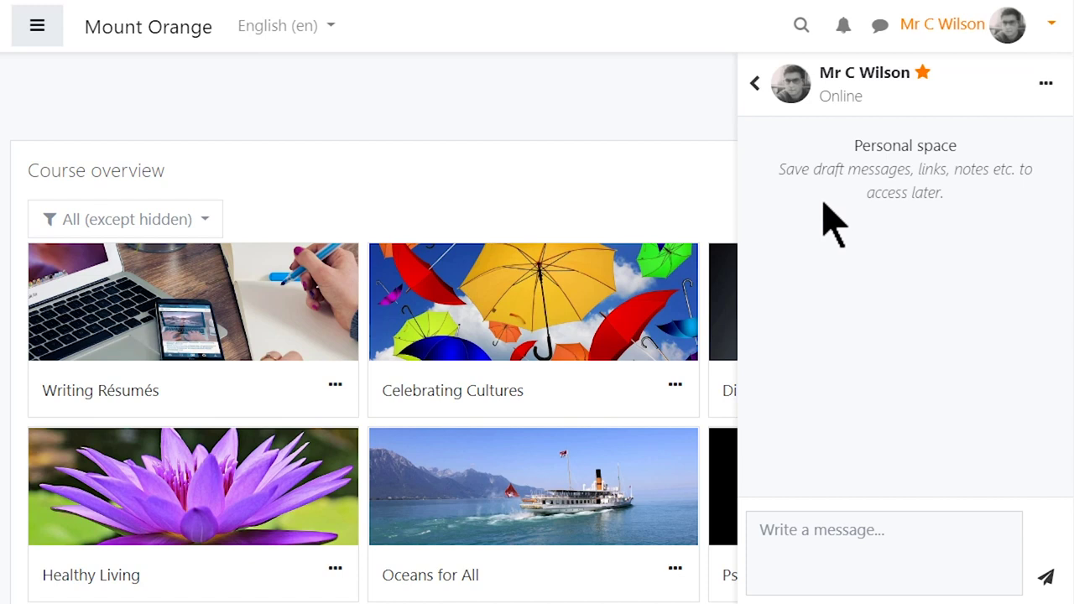
{"action": "left_click", "coordinate": [756, 82]}
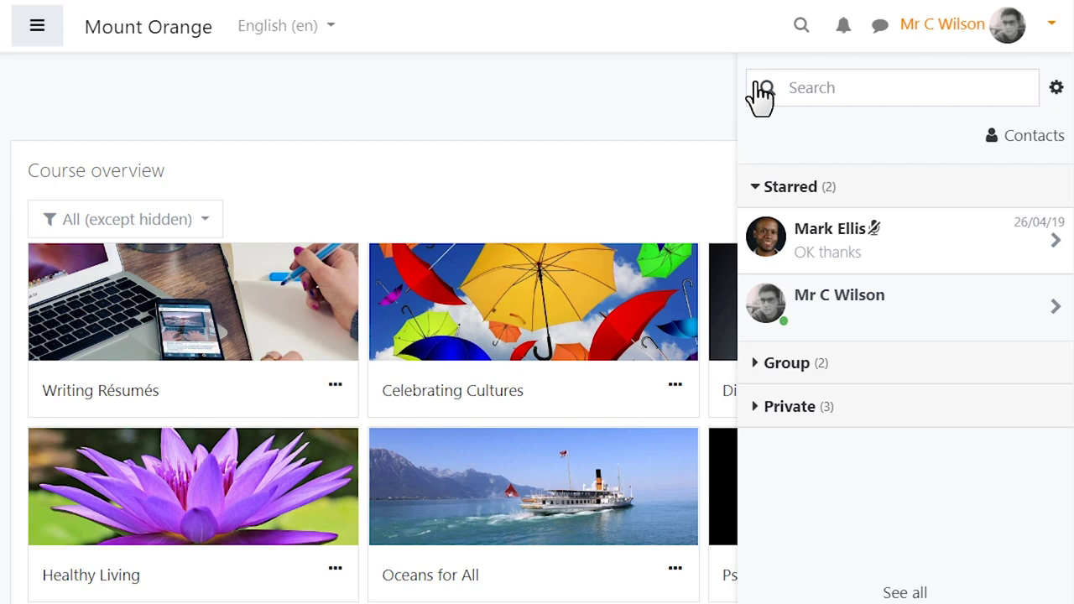
{"action": "left_click", "coordinate": [906, 592]}
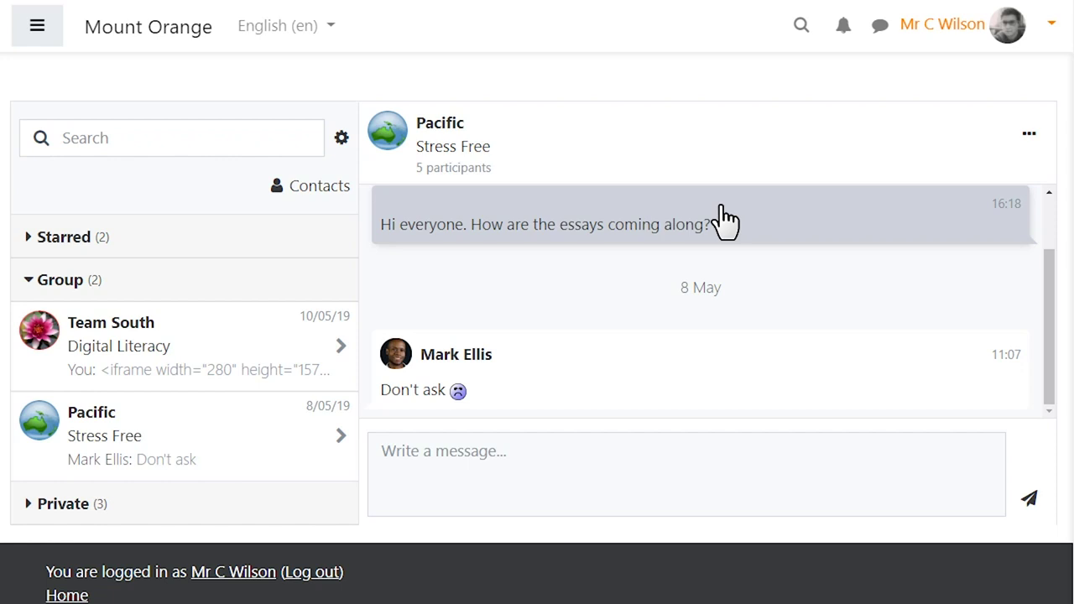
Step: Delete both Pacific group messages and play the embedded video in Team South
{"action": "left_click", "coordinate": [723, 221]}
{"action": "left_click", "coordinate": [723, 394]}
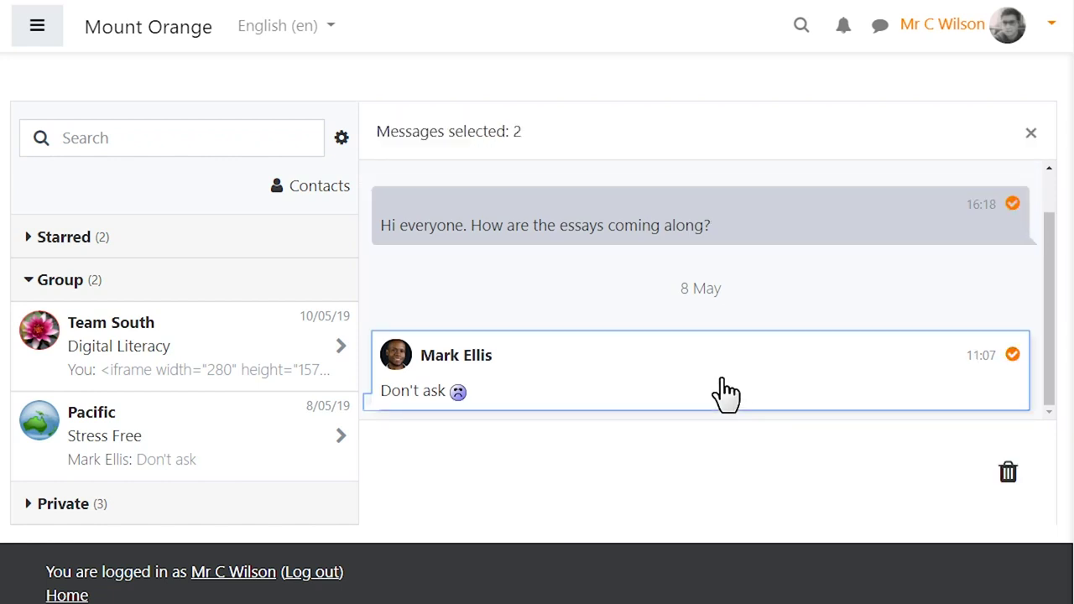
{"action": "left_click", "coordinate": [1008, 473]}
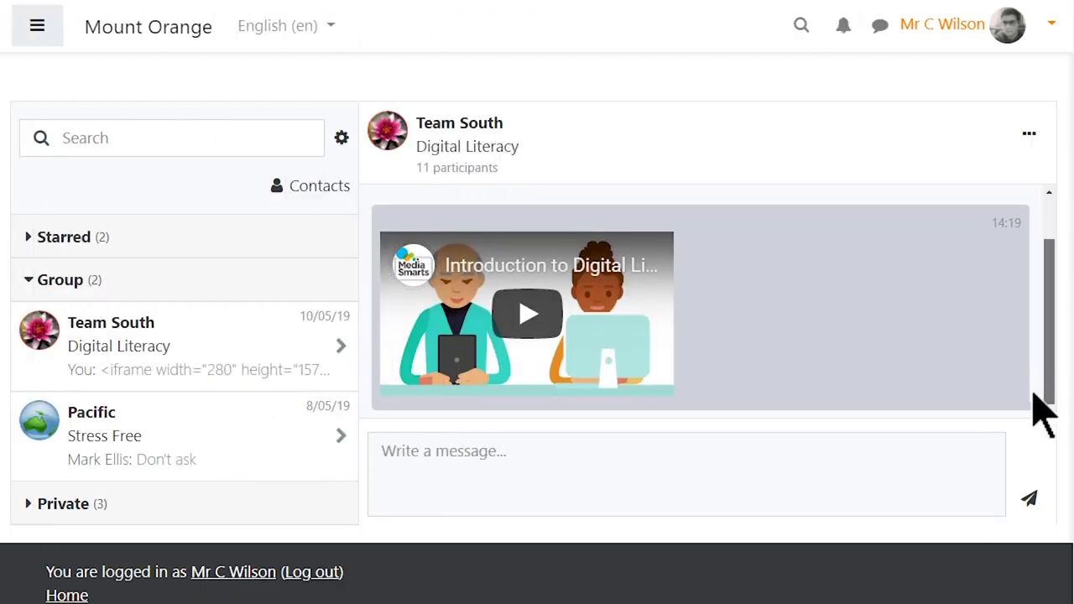
{"action": "left_click", "coordinate": [538, 334]}
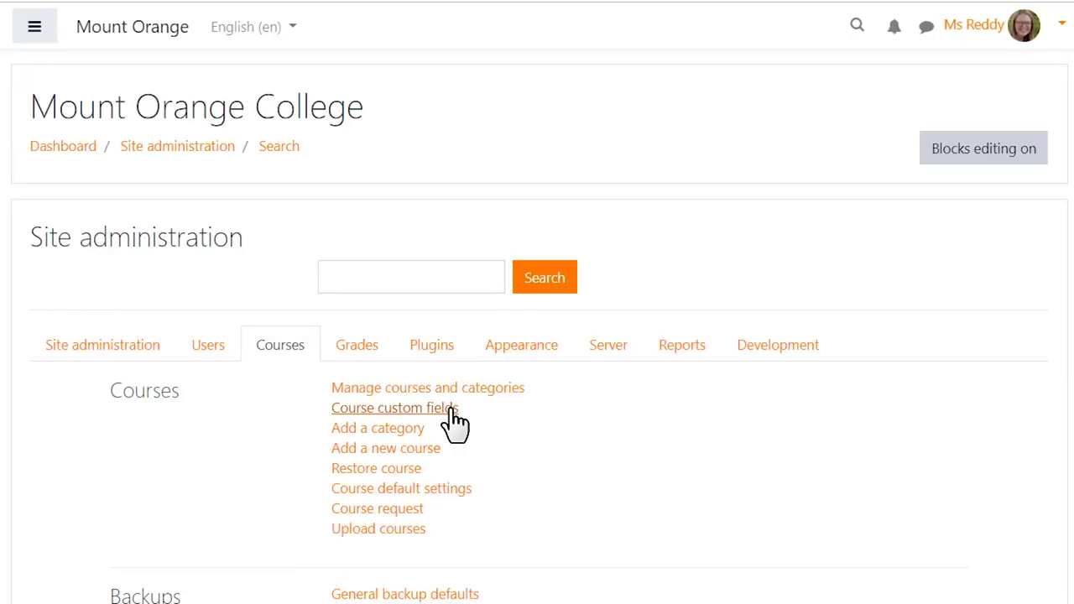
Step: Review custom field types in Course custom fields, then browse courses' Estimated duration and Mandatory values
{"action": "left_click", "coordinate": [451, 411]}
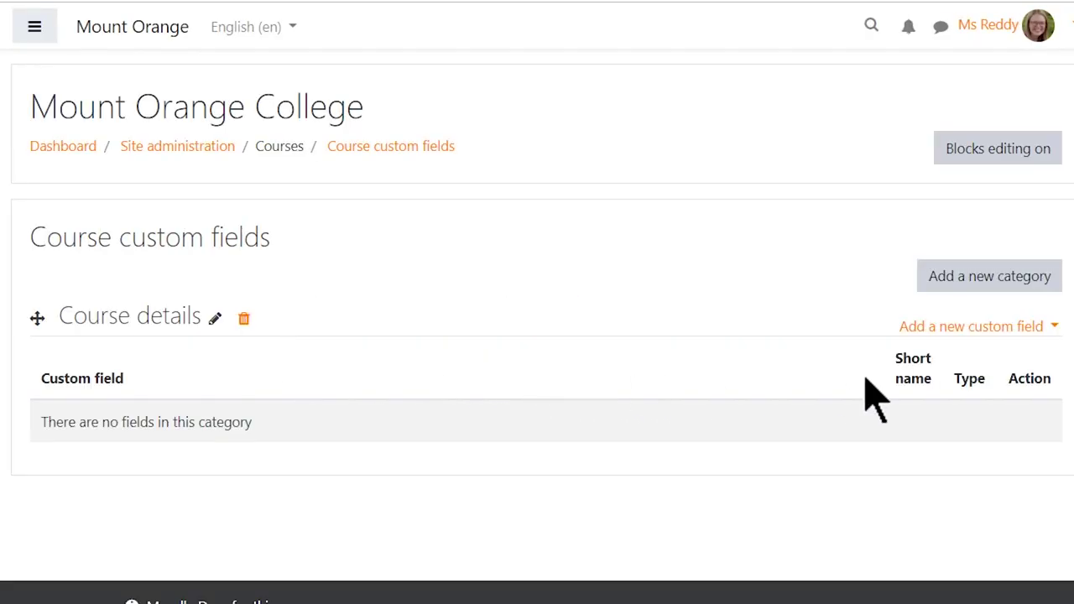
{"action": "left_click", "coordinate": [1055, 328]}
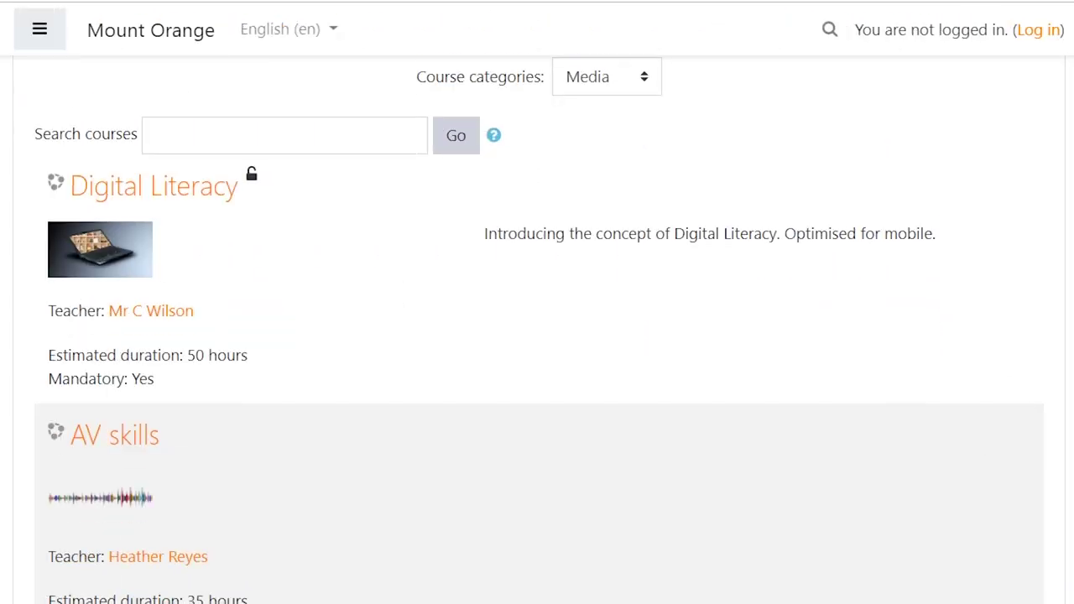
{"action": "scroll", "coordinate": [539, 331], "scroll_direction": "down", "scroll_amount": 3}
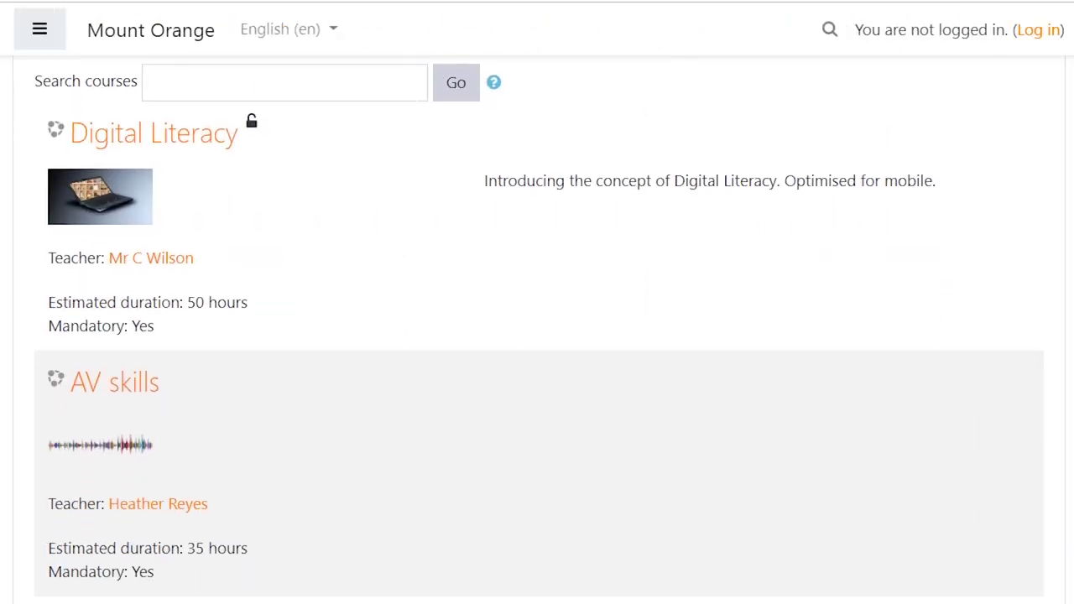
{"action": "scroll", "coordinate": [539, 331], "scroll_direction": "down", "scroll_amount": 2}
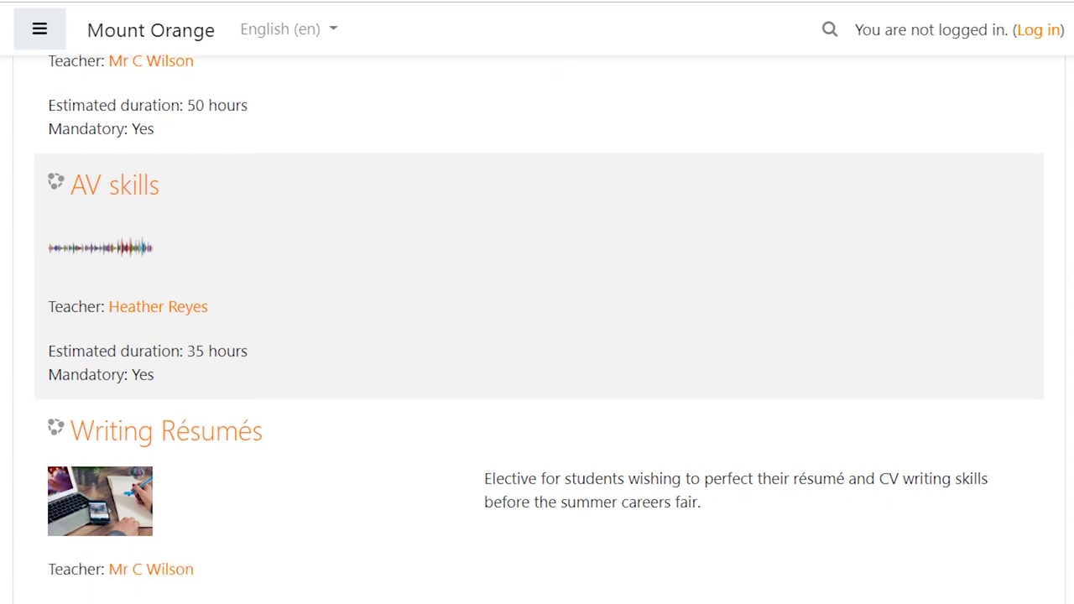
{"action": "scroll", "coordinate": [540, 331], "scroll_direction": "down", "scroll_amount": 3}
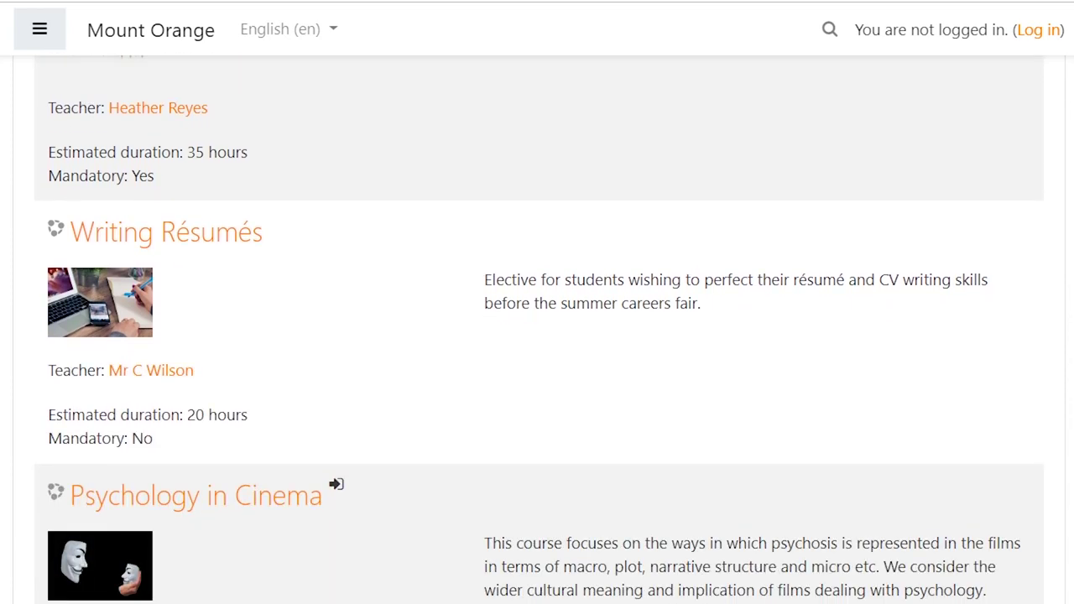